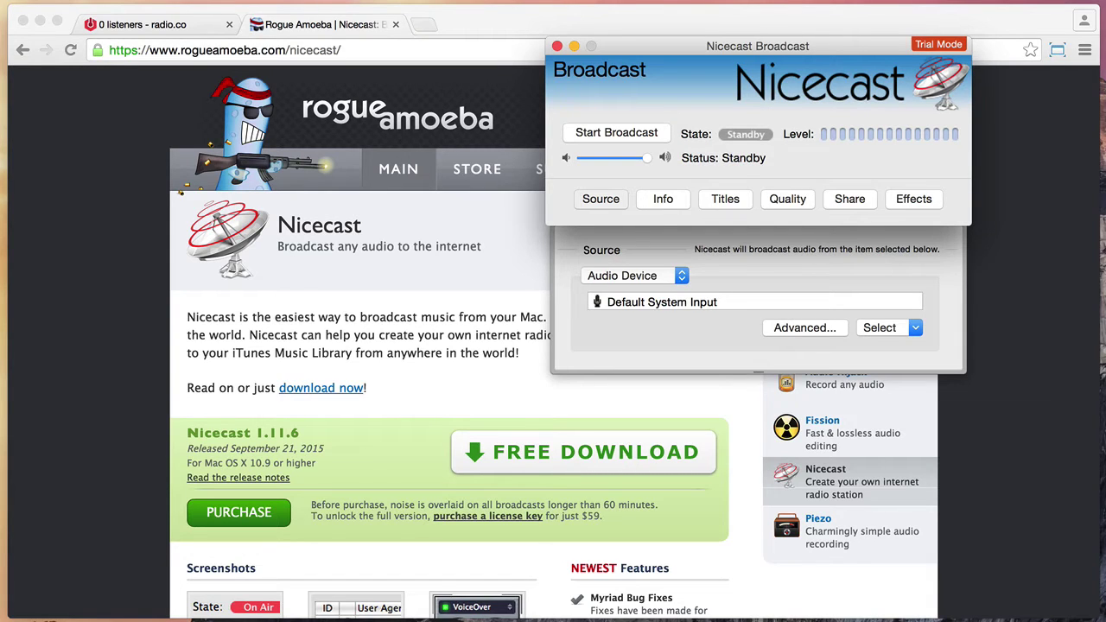
- Bring up the radio.co station dashboard and check its Host, Port and Pass connection details
{"action": "left_click", "coordinate": [117, 24]}
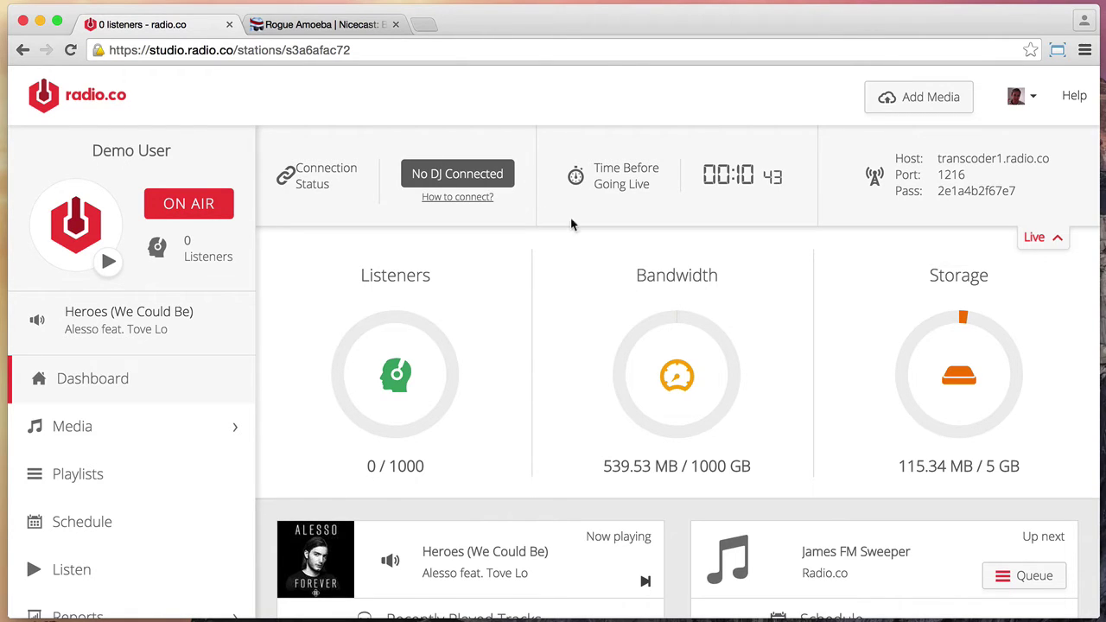
{"action": "mouse_move", "coordinate": [994, 159]}
{"action": "mouse_move", "coordinate": [970, 178]}
- Bring Nicecast forward and show its Server window from the Window menu
{"action": "key", "text": "super+Tab"}
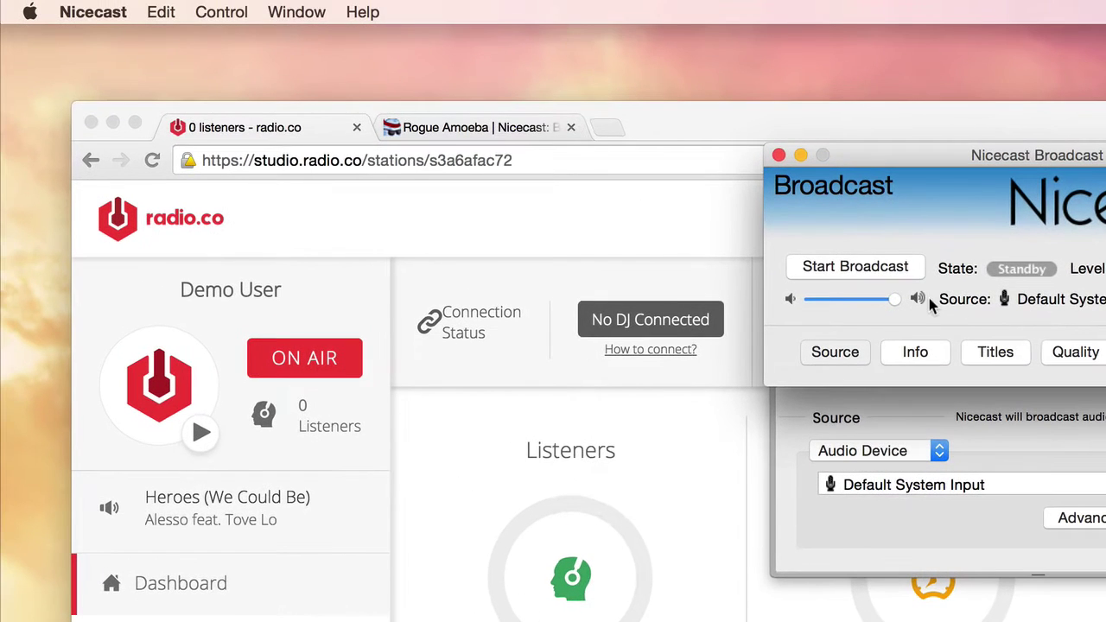
{"action": "left_click", "coordinate": [296, 11]}
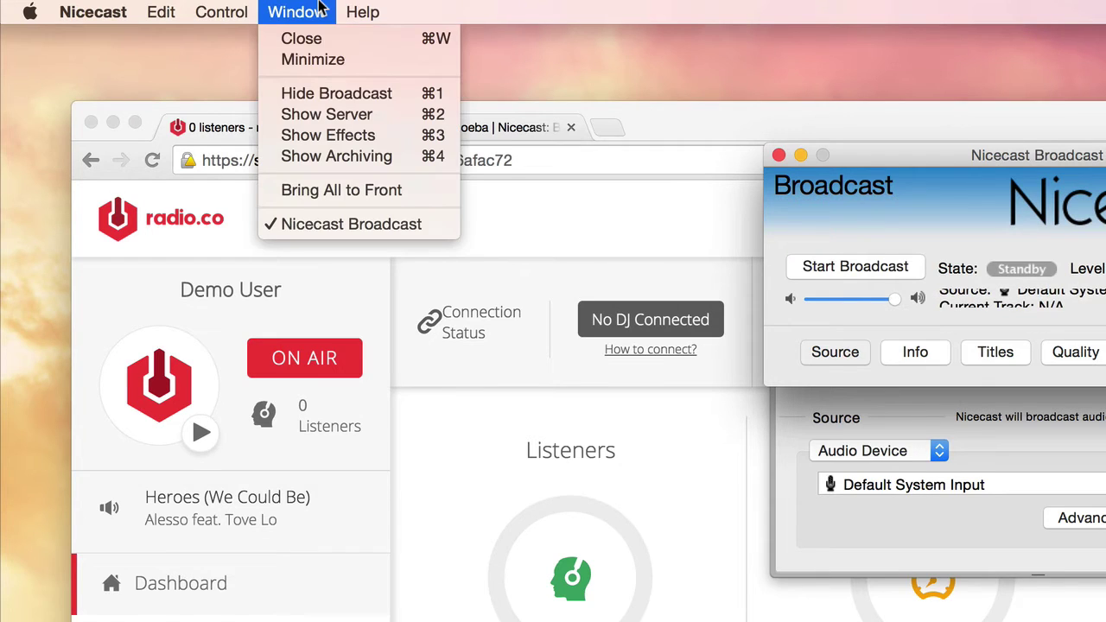
{"action": "left_click", "coordinate": [328, 115]}
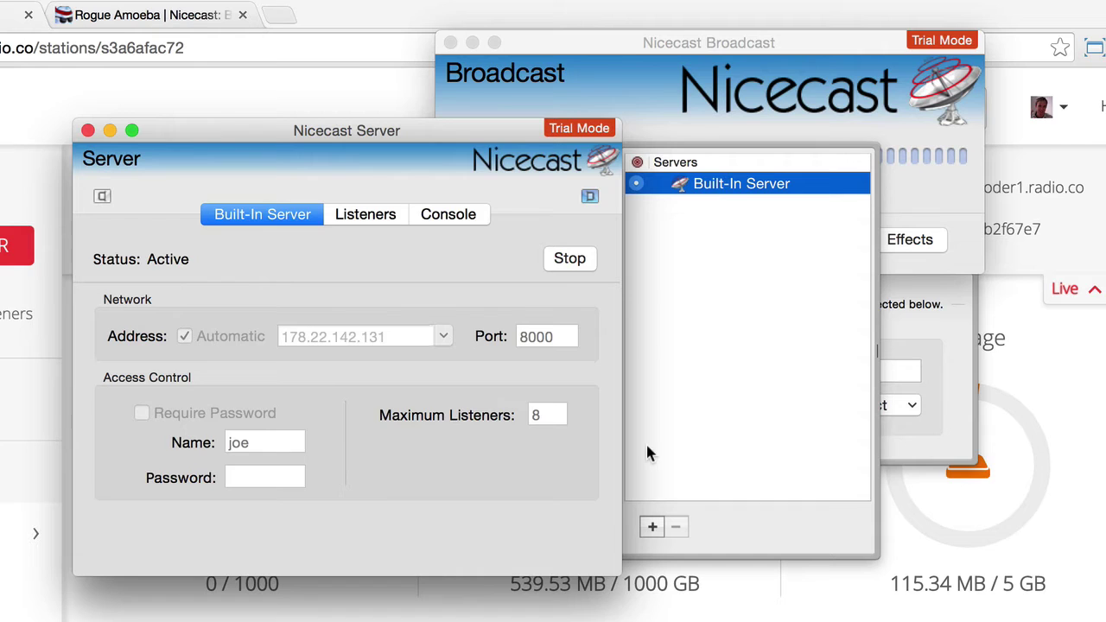
- Add a new Shoutcast server named 'Radio.co' and make it the active server
{"action": "left_click", "coordinate": [651, 528]}
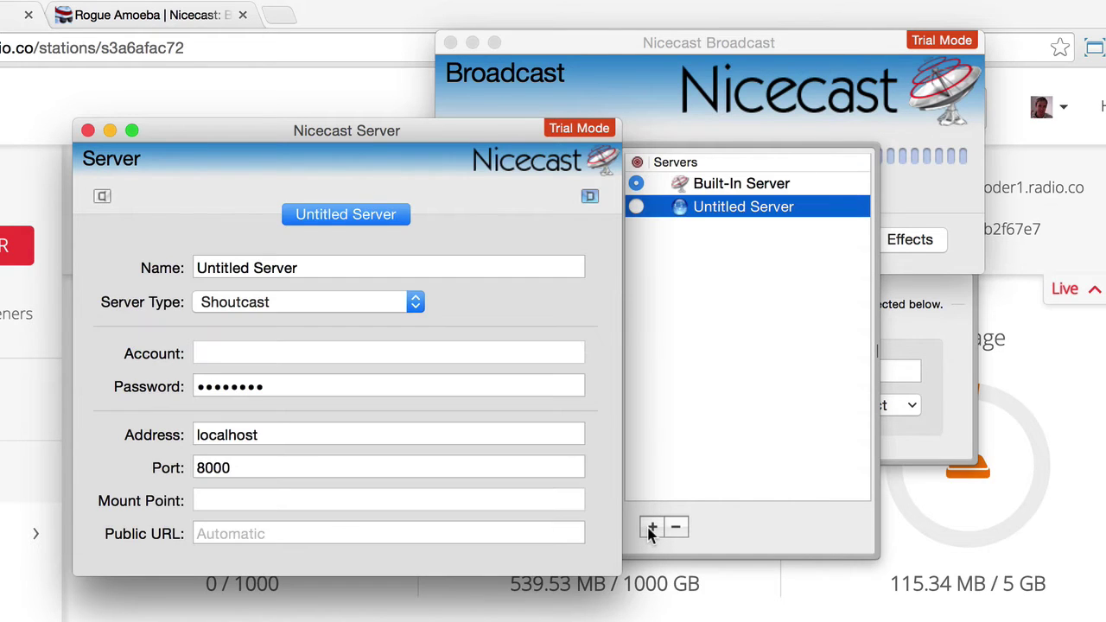
{"action": "left_click", "coordinate": [635, 207]}
{"action": "triple_click", "coordinate": [378, 260]}
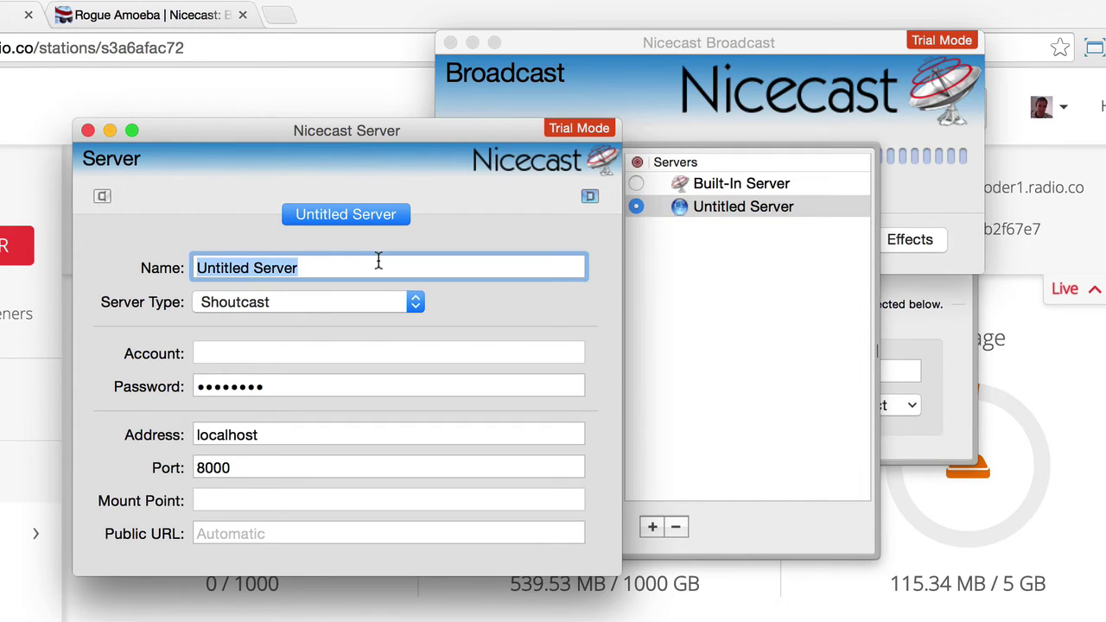
{"action": "type", "text": "Radio.co"}
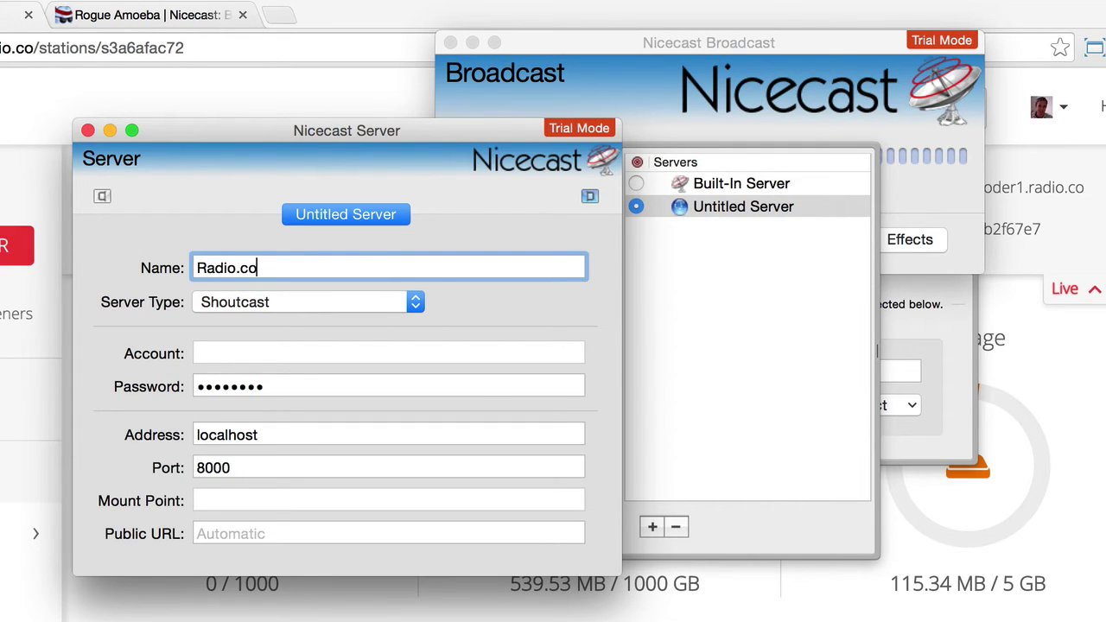
{"action": "left_click", "coordinate": [460, 386]}
{"action": "left_click", "coordinate": [764, 319]}
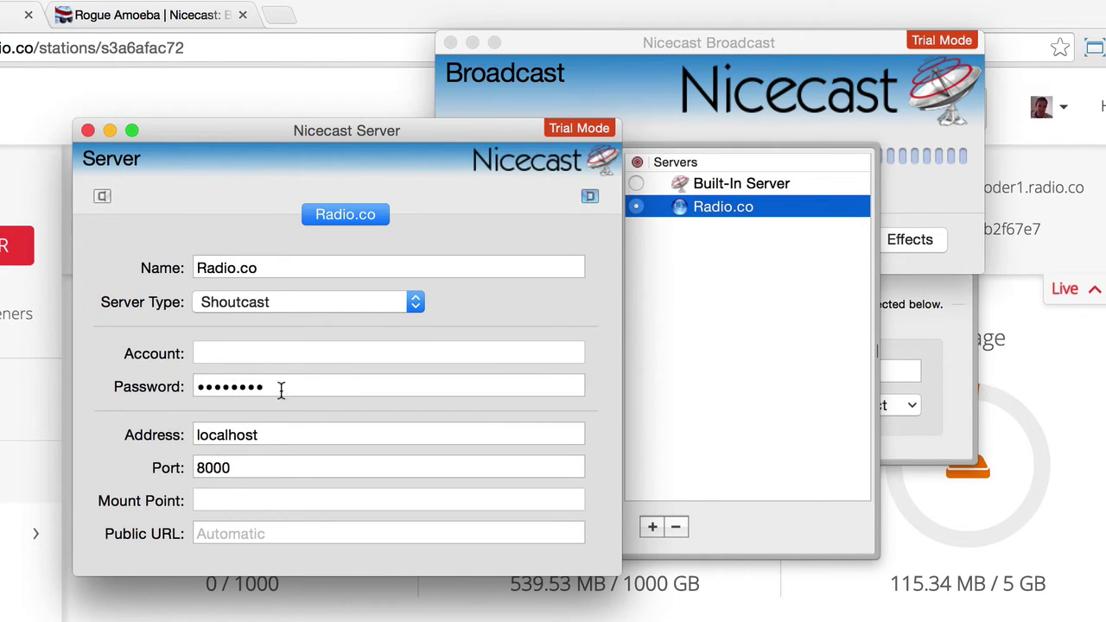
{"action": "left_click", "coordinate": [1091, 168]}
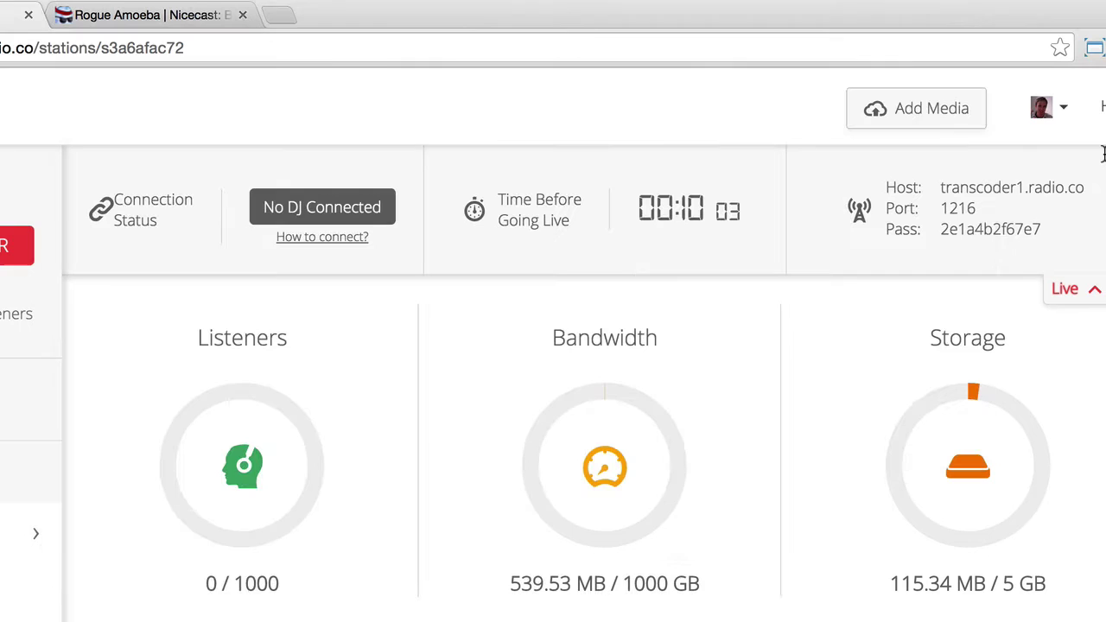
- Copy the station's DJ password from the dashboard into the server's Password field
{"action": "mouse_move", "coordinate": [1011, 233]}
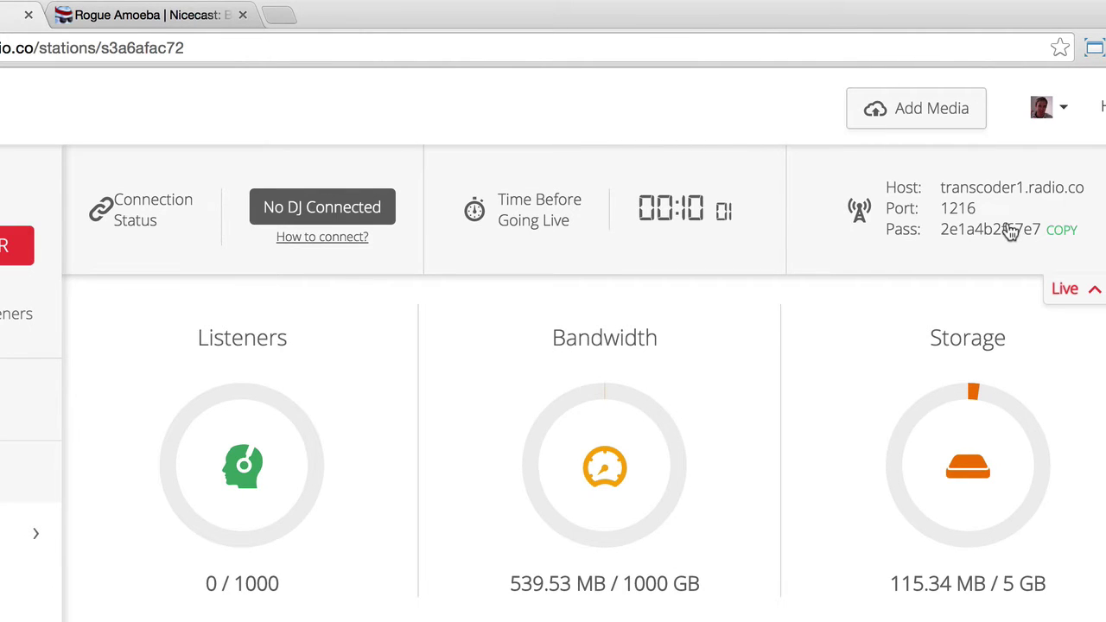
{"action": "left_click", "coordinate": [1059, 232]}
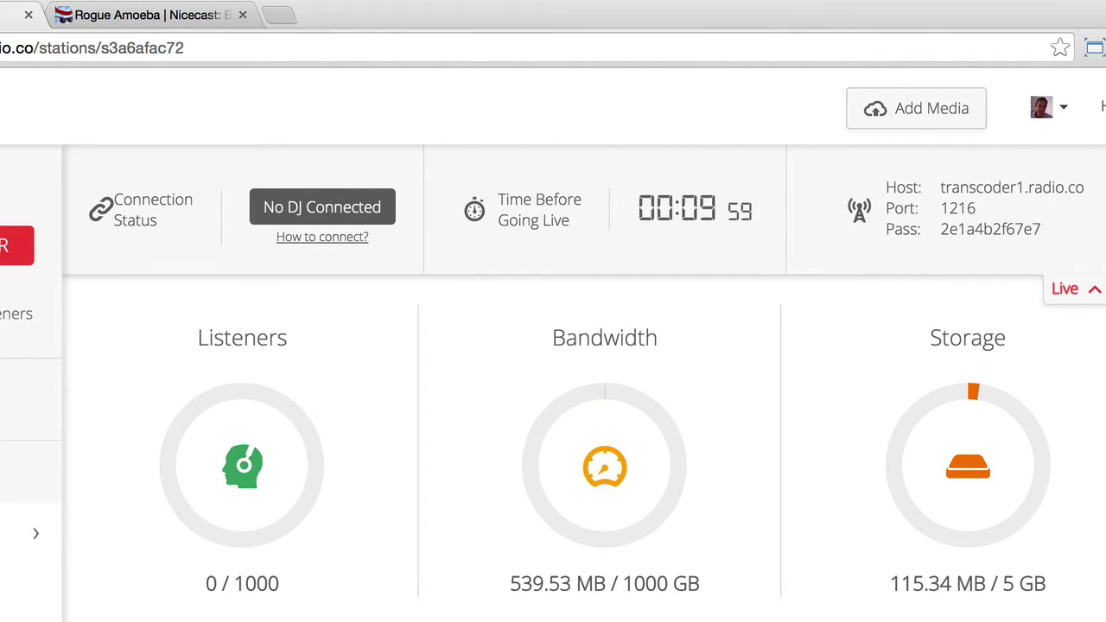
{"action": "key", "text": "super+Tab"}
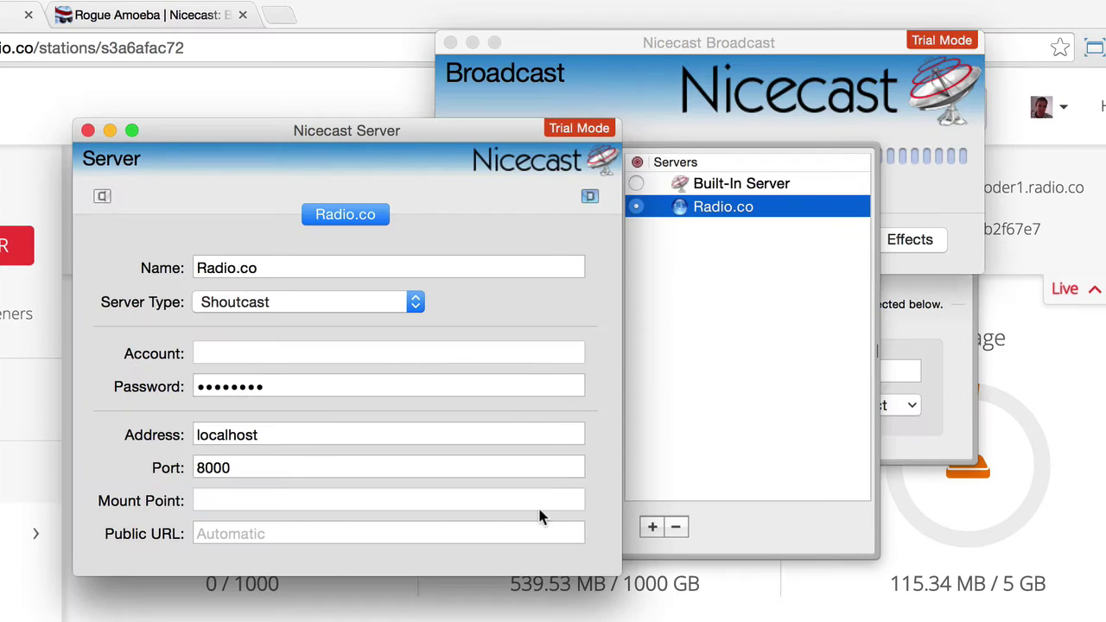
{"action": "double_click", "coordinate": [295, 377]}
{"action": "key", "text": "super+v"}
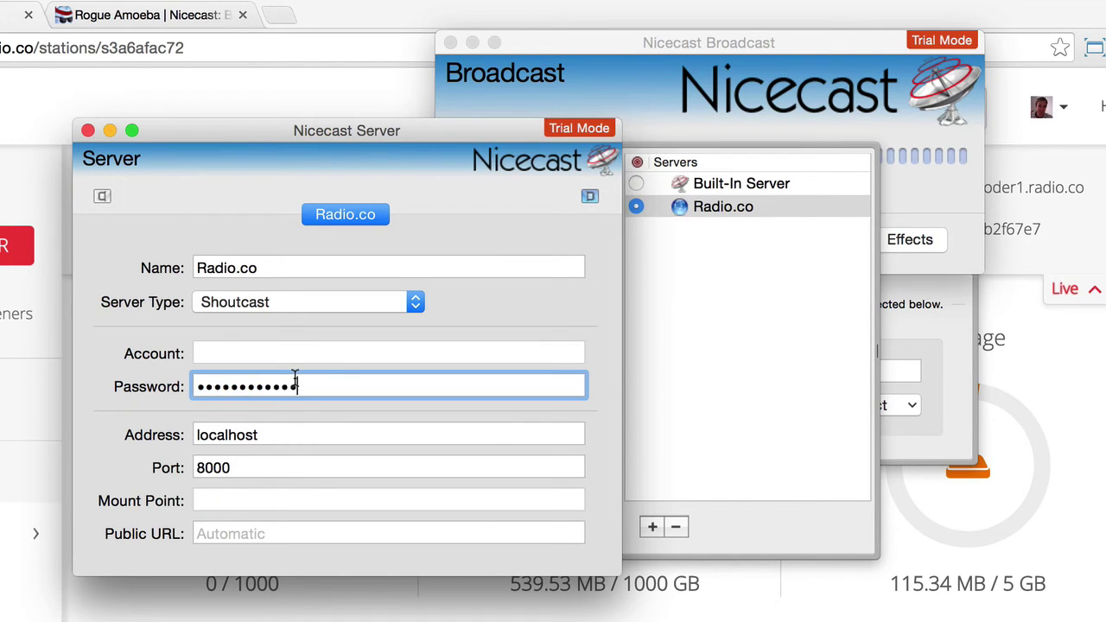
- Replace the localhost address with the radio.co host transcoder1.radio.co
{"action": "left_click", "coordinate": [1104, 260]}
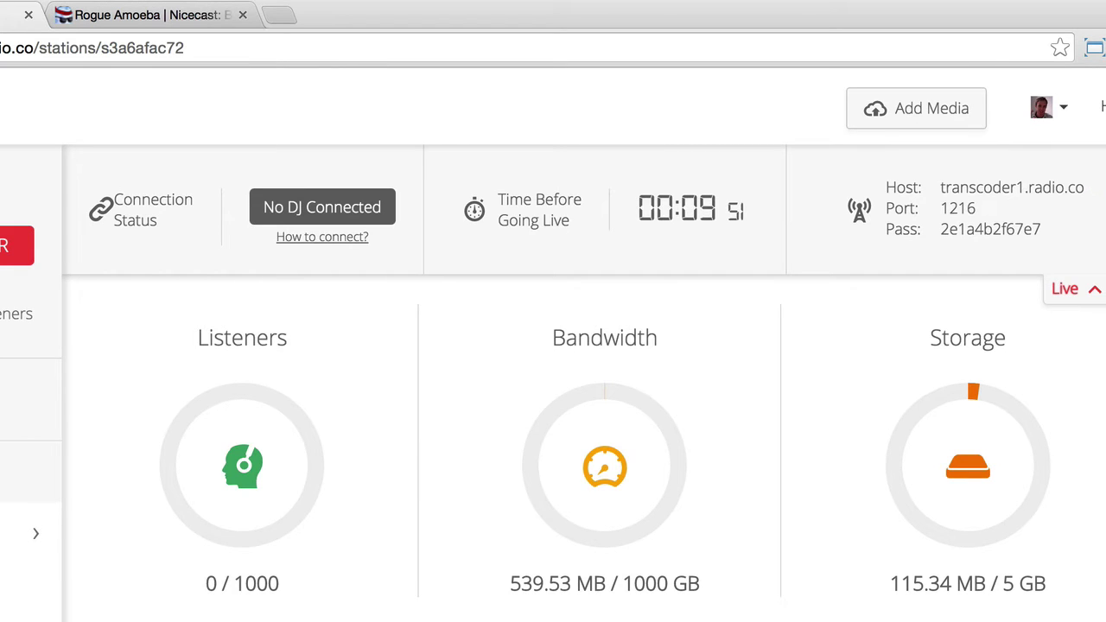
{"action": "key", "text": "super+Tab"}
{"action": "left_click", "coordinate": [245, 436]}
{"action": "double_click", "coordinate": [245, 436]}
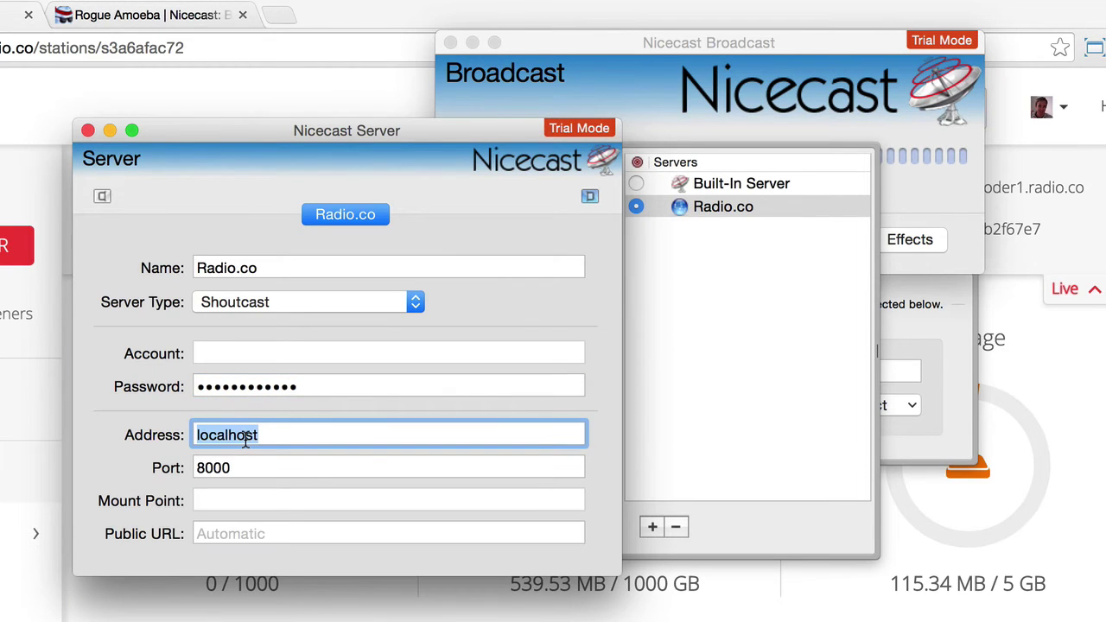
{"action": "key", "text": "super+v"}
- Change the server port from 8000 to 1216 and close the Server window
{"action": "left_click", "coordinate": [1054, 228]}
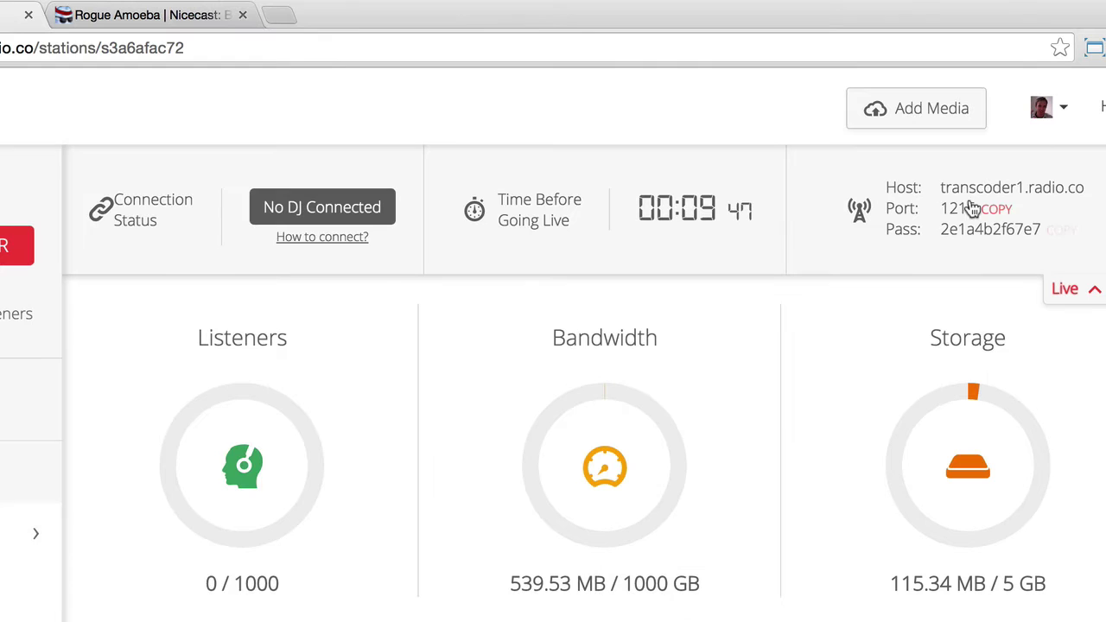
{"action": "key", "text": "super+Tab"}
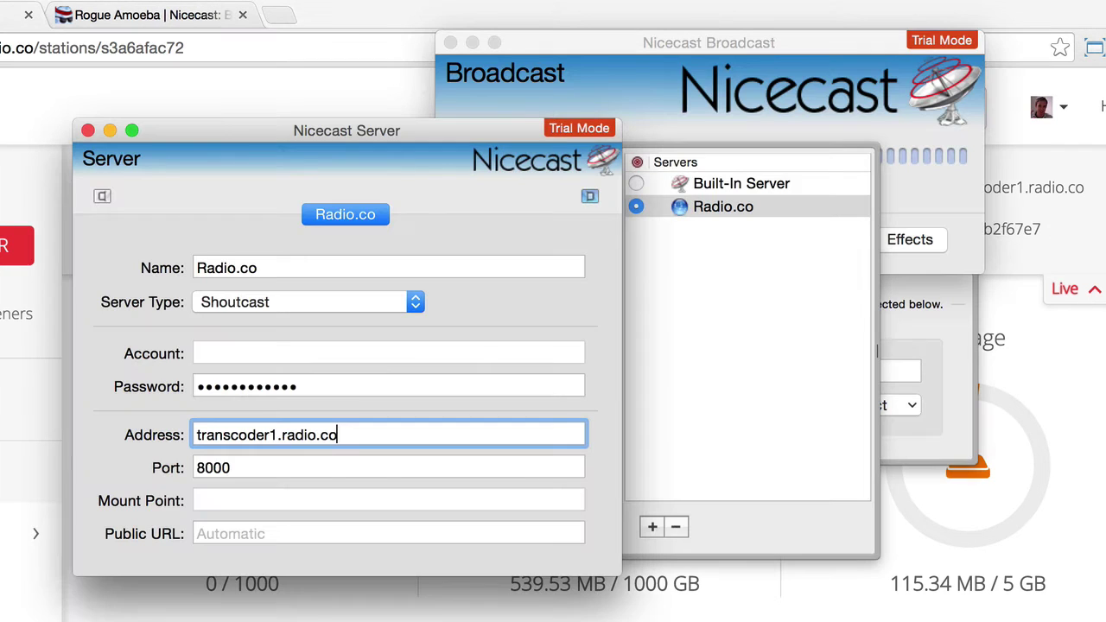
{"action": "double_click", "coordinate": [292, 466]}
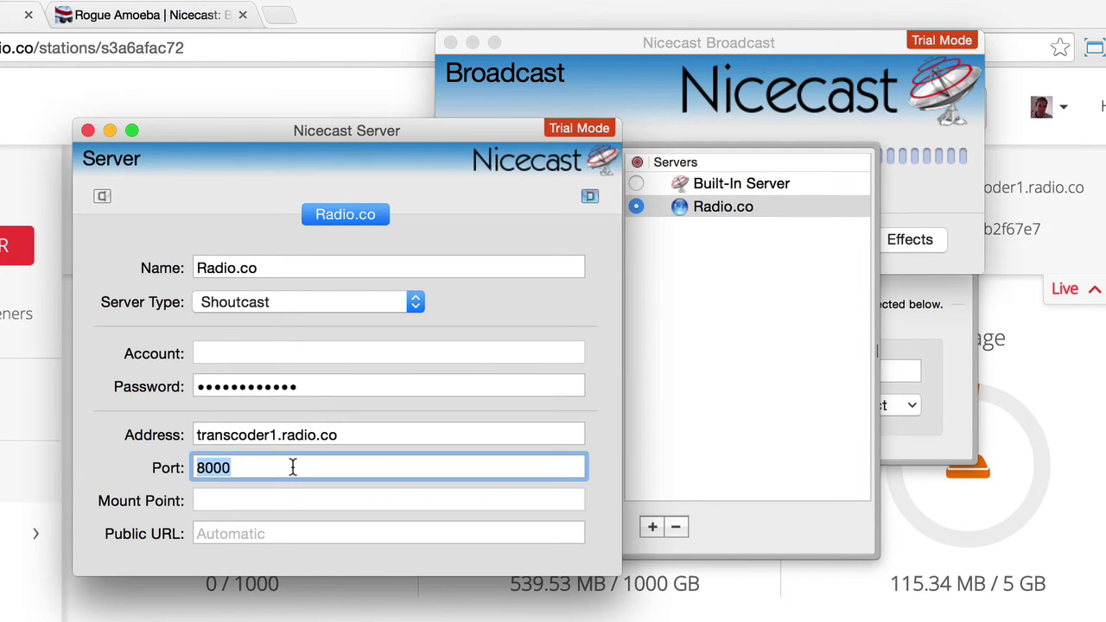
{"action": "type", "text": "1216"}
{"action": "left_click", "coordinate": [748, 445]}
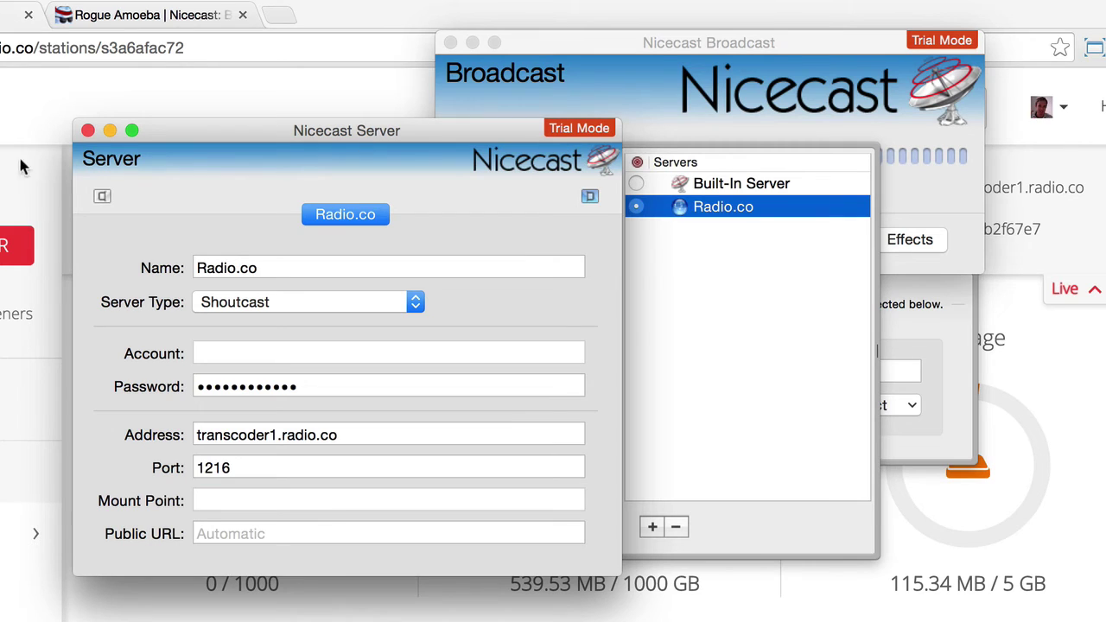
{"action": "left_click", "coordinate": [88, 131]}
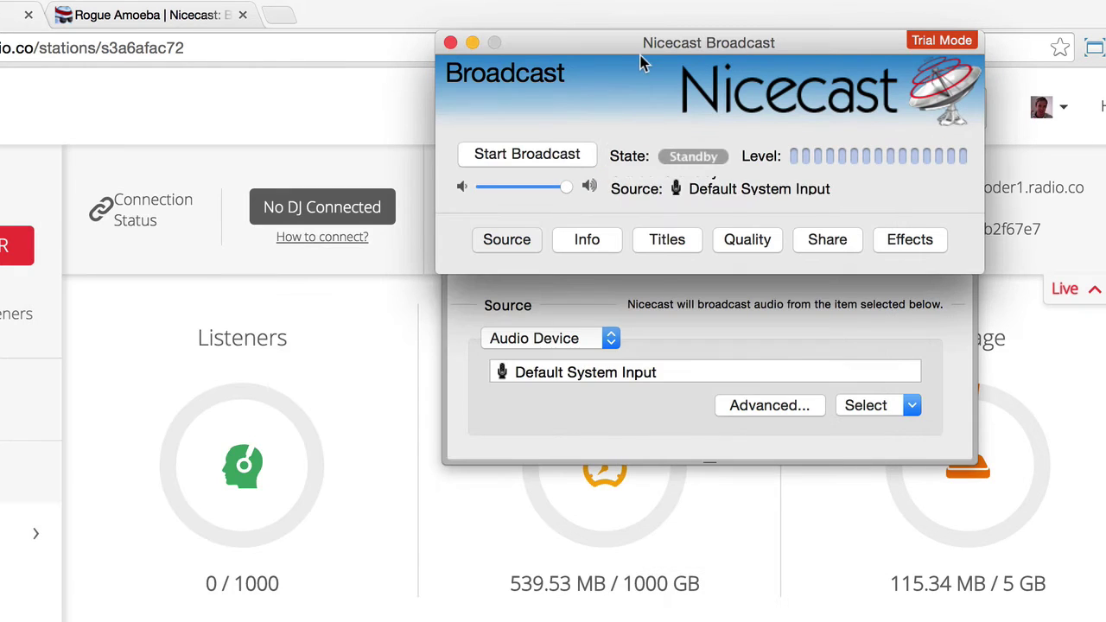
- Start broadcasting and confirm the radio.co dashboard shows the DJ as Connected
{"action": "left_click", "coordinate": [555, 155]}
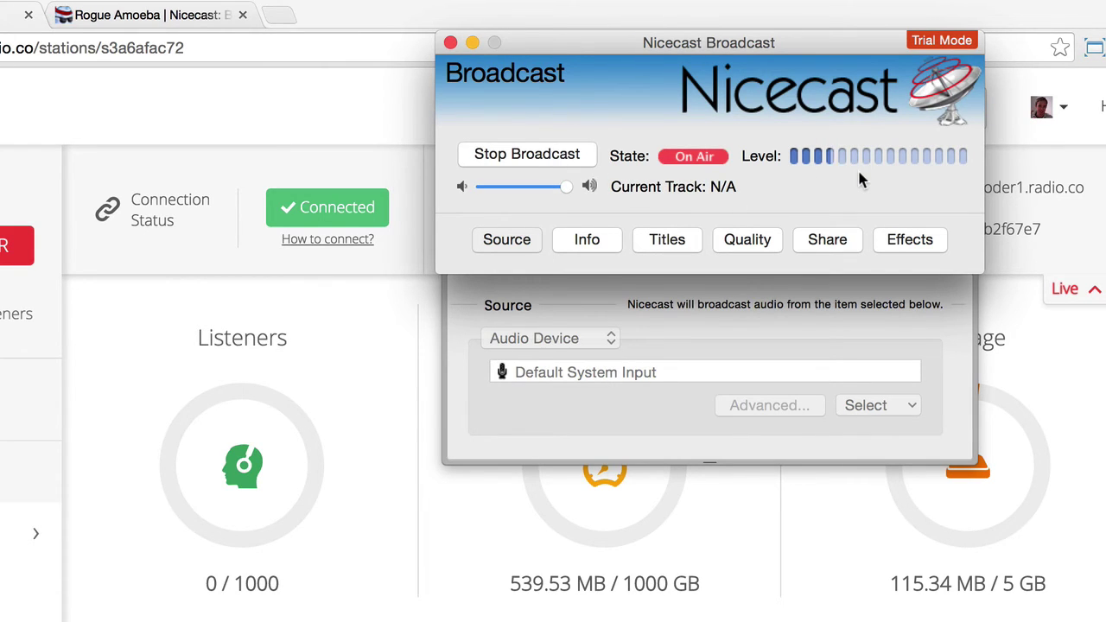
{"action": "left_click", "coordinate": [288, 93]}
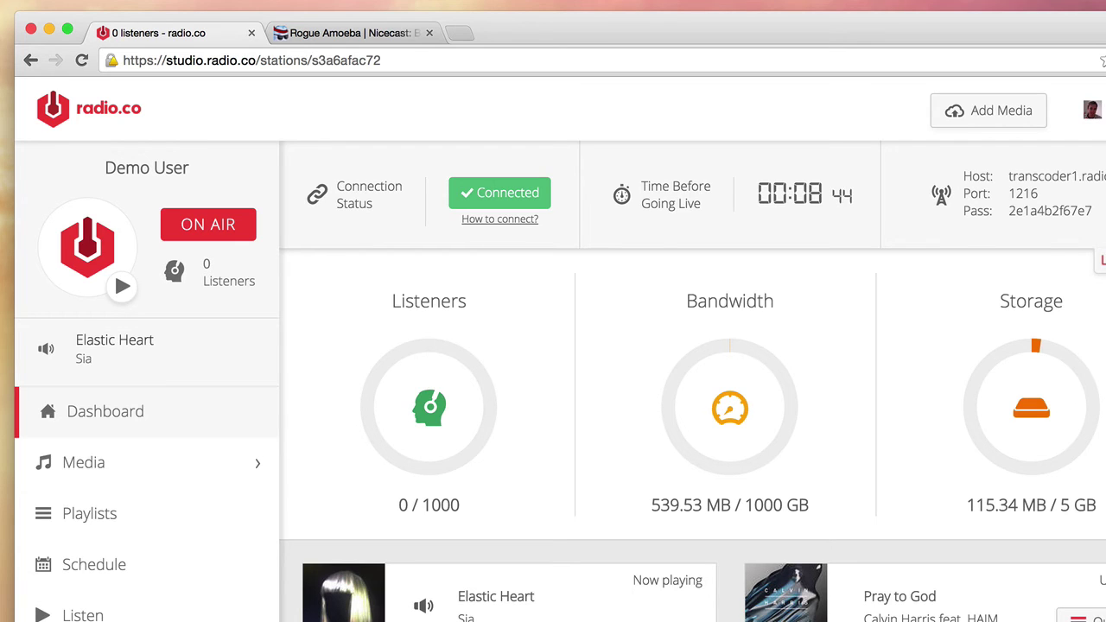
- Stop the Nicecast broadcast and check that the dashboard reports No DJ Connected
{"action": "key", "text": "super+Tab"}
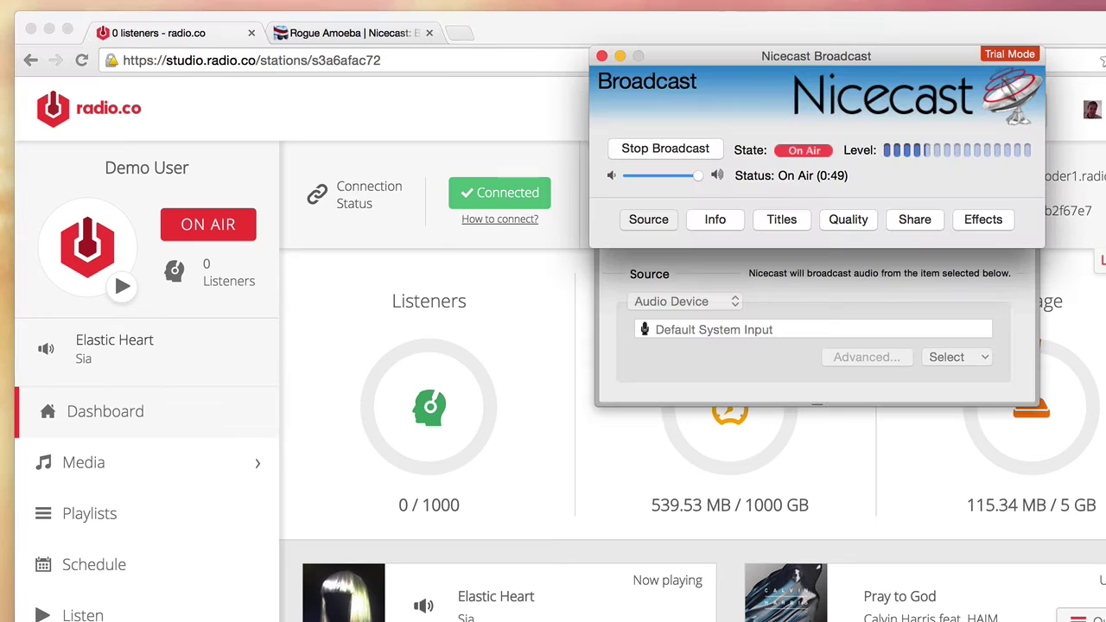
{"action": "left_click", "coordinate": [657, 150]}
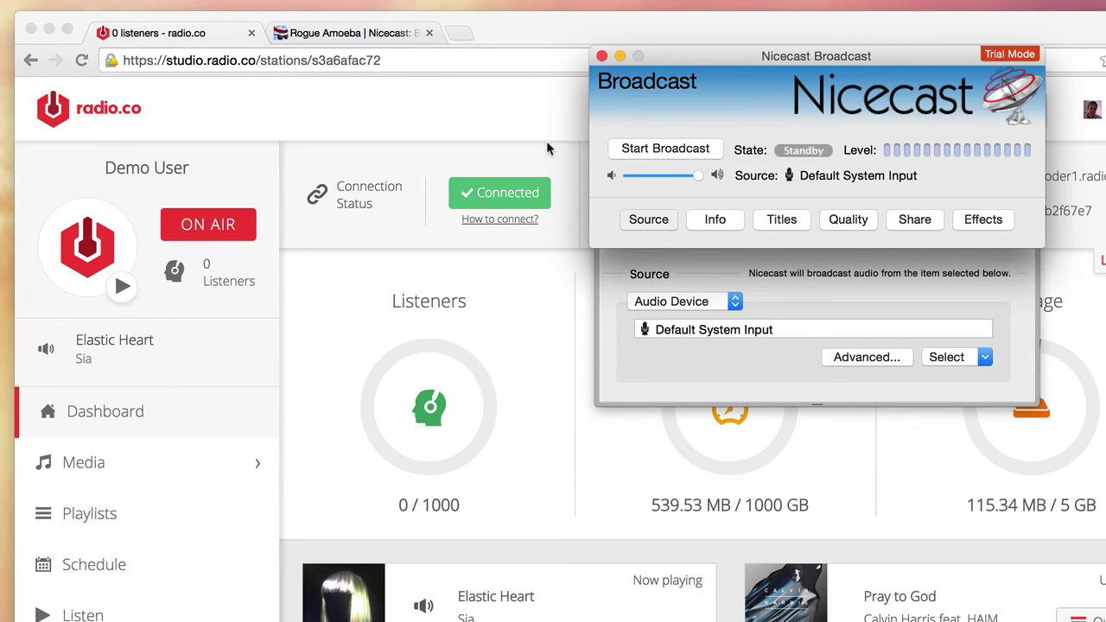
{"action": "left_click", "coordinate": [647, 195]}
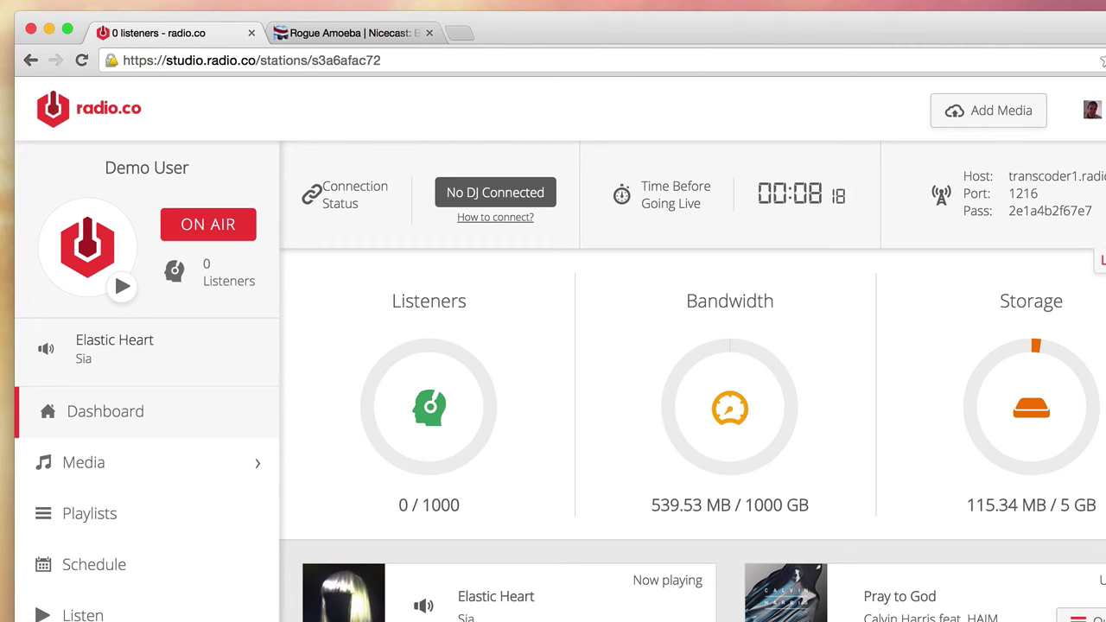
- Start the Nicecast broadcast again, then return to the radio.co dashboard
{"action": "key", "text": "super+Tab"}
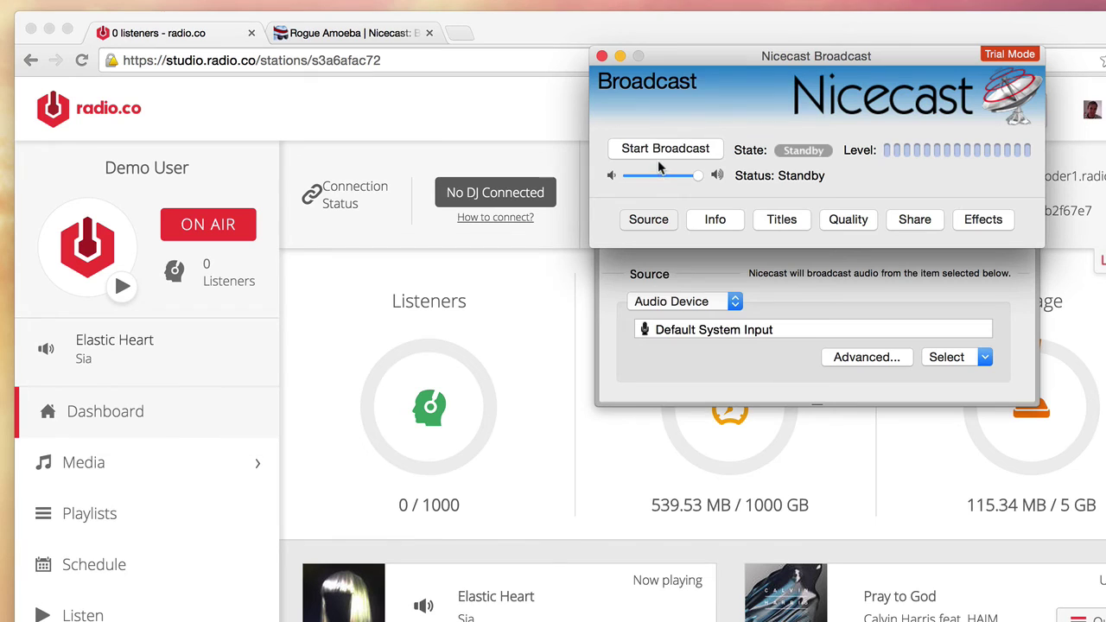
{"action": "left_click", "coordinate": [687, 147]}
{"action": "left_click", "coordinate": [467, 117]}
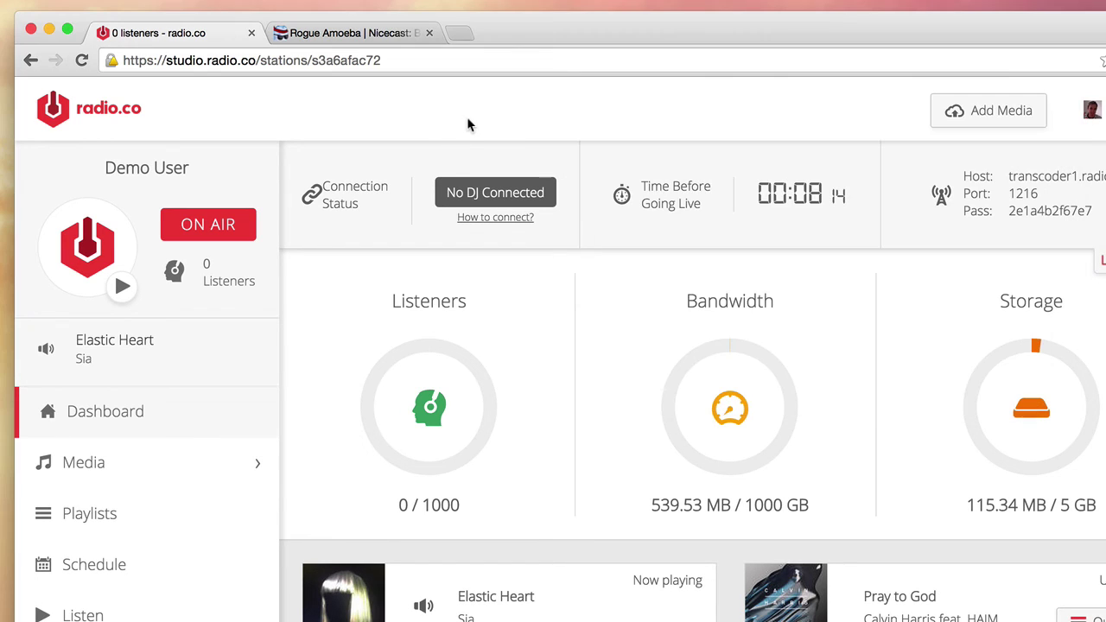